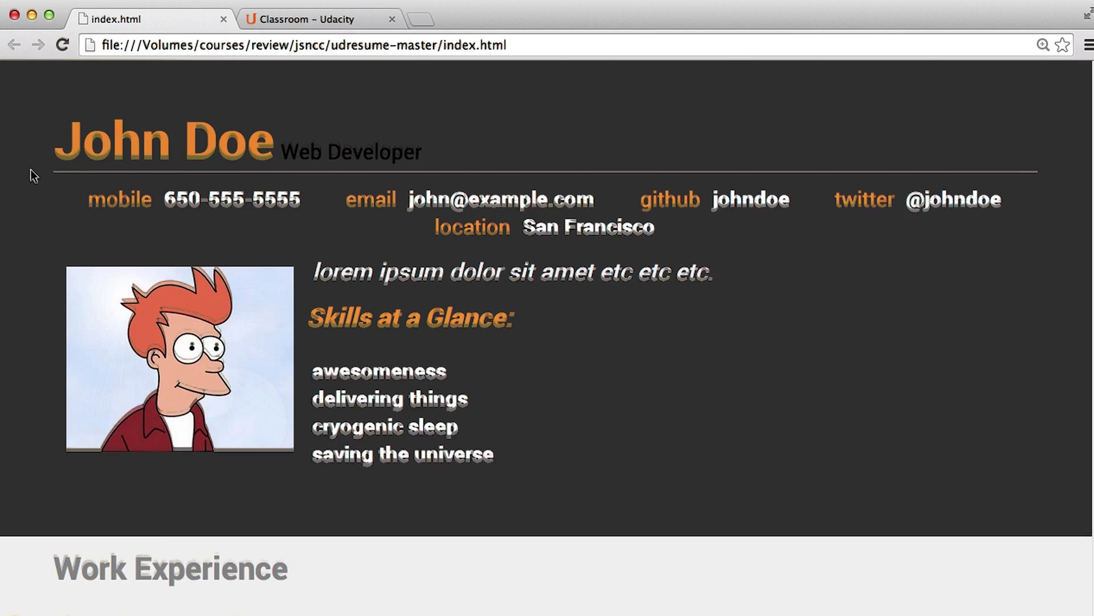
scroll(29, 174, down, 15)
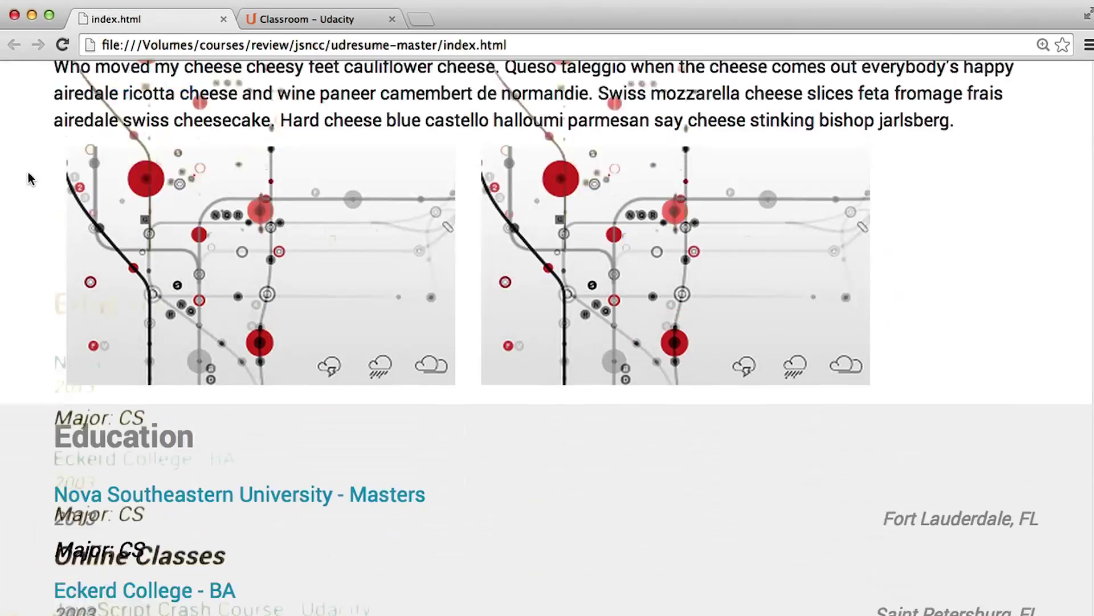
scroll(30, 178, down, 10)
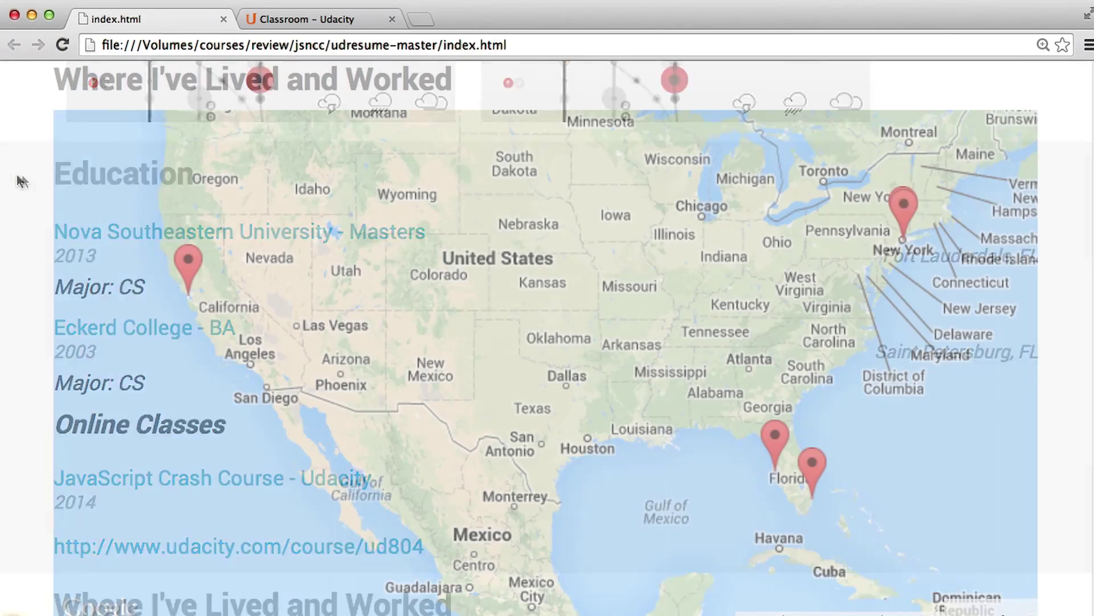
scroll(19, 179, down, 5)
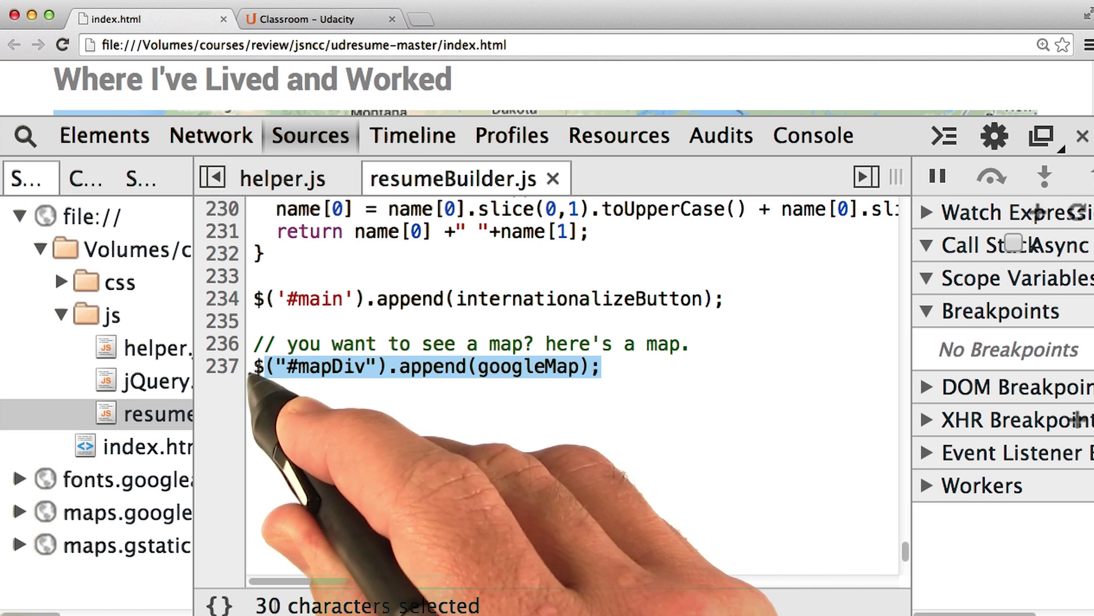
Step: Deselect line 237's map-append statement in resumeBuilder.js and reveal the css folder's stylesheets
click(627, 367)
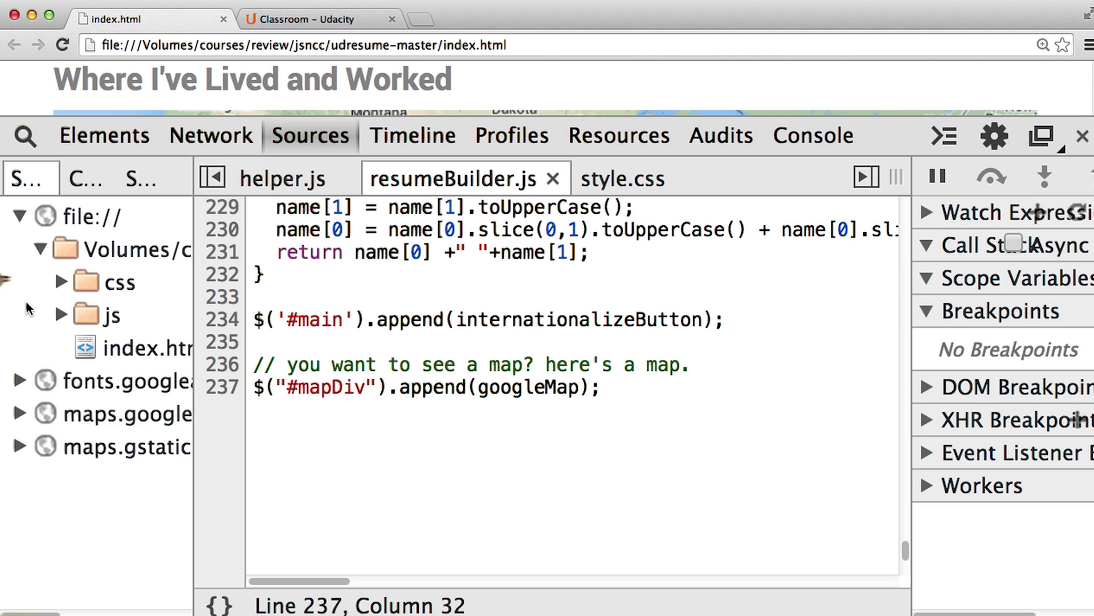
click(79, 290)
Step: Open style.css from the css folder to view its rules, including the h1 styling
click(62, 283)
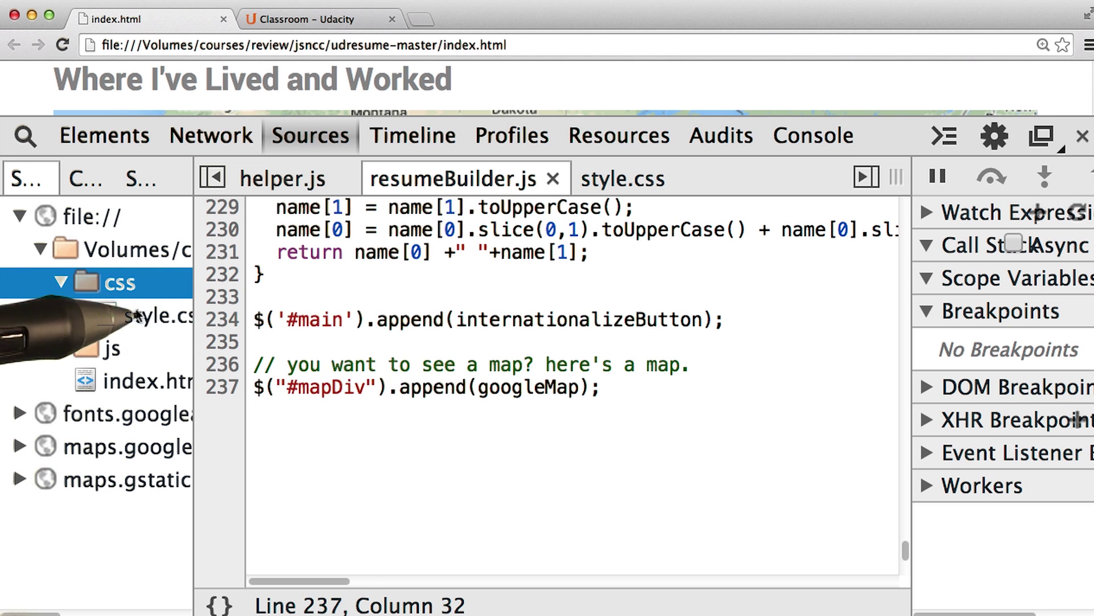
click(158, 315)
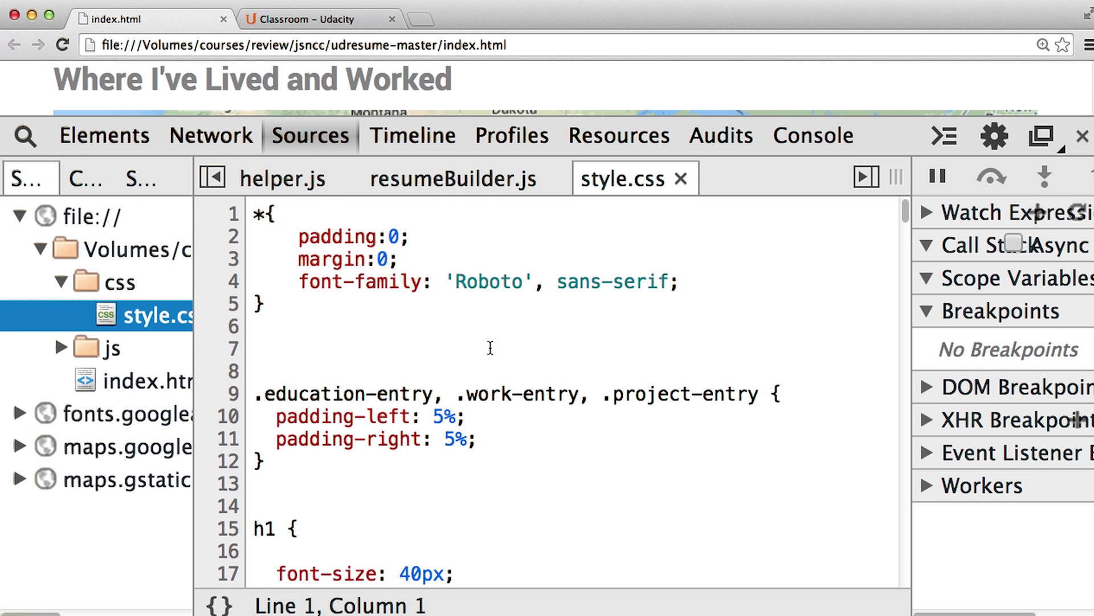
scroll(489, 348, down, 3)
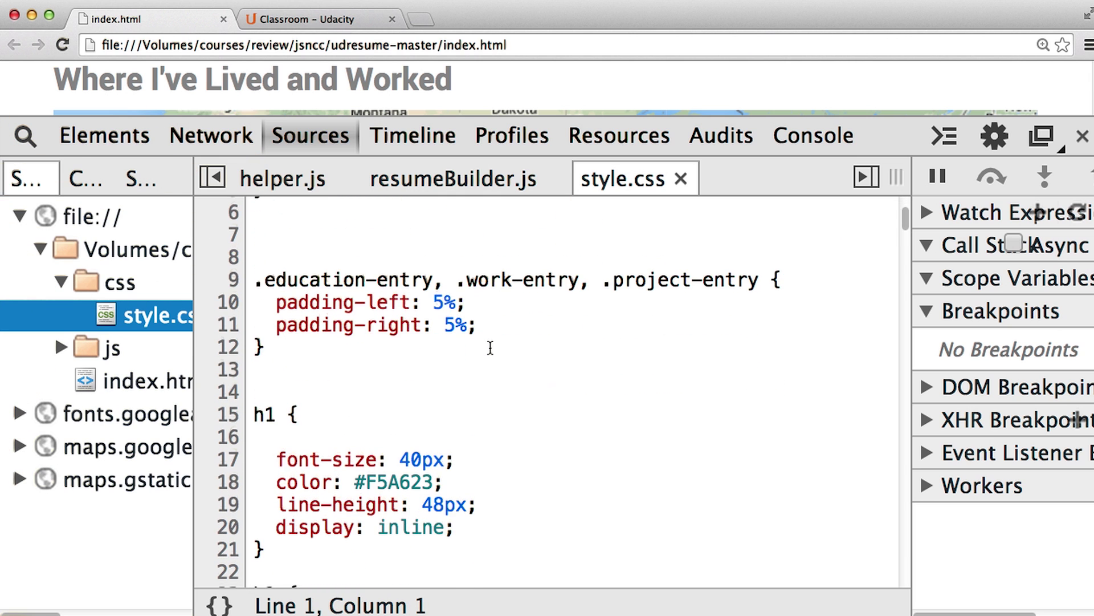
scroll(490, 347, down, 2)
scroll(490, 347, down, 1)
scroll(490, 348, down, 1)
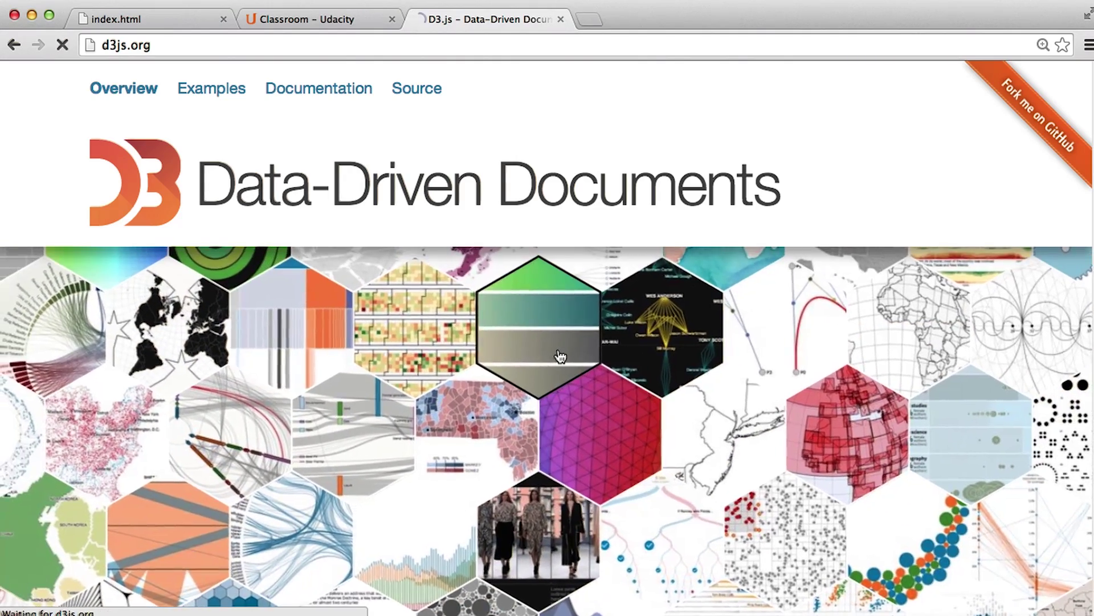
Step: View the Lab and HCL Color Spaces example, then move on to Collision Detection
click(561, 356)
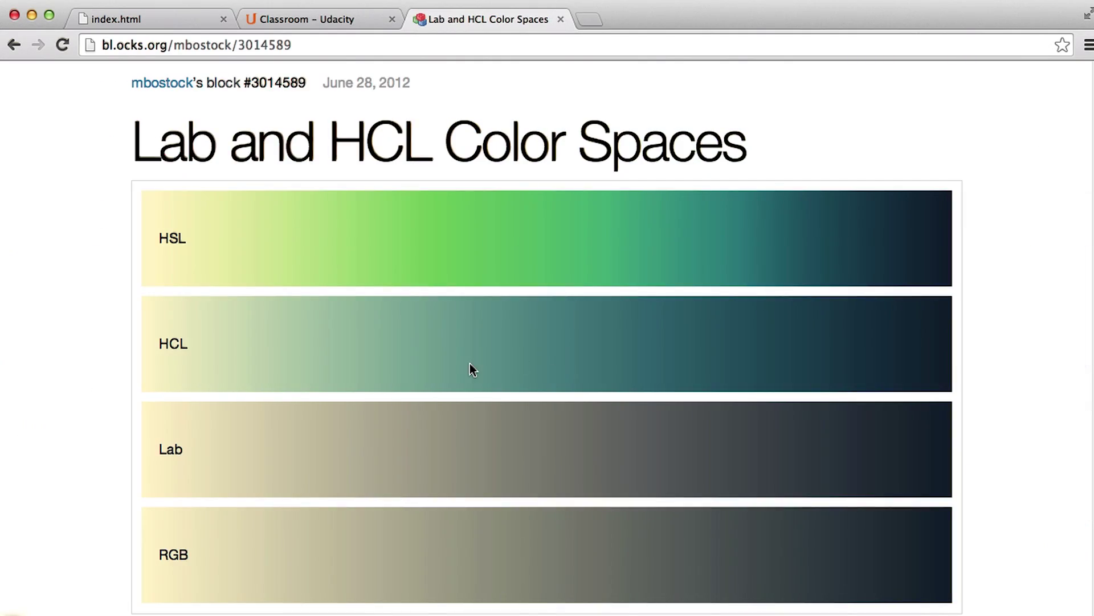
scroll(470, 364, down, 5)
scroll(470, 363, down, 5)
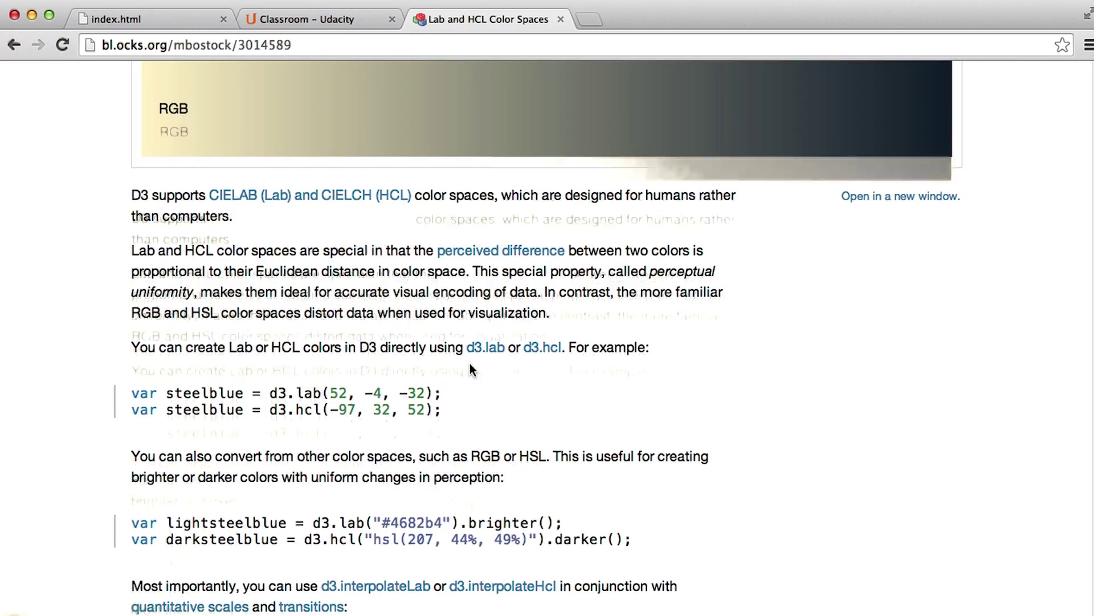
scroll(469, 370, up, 10)
key(alt+Right)
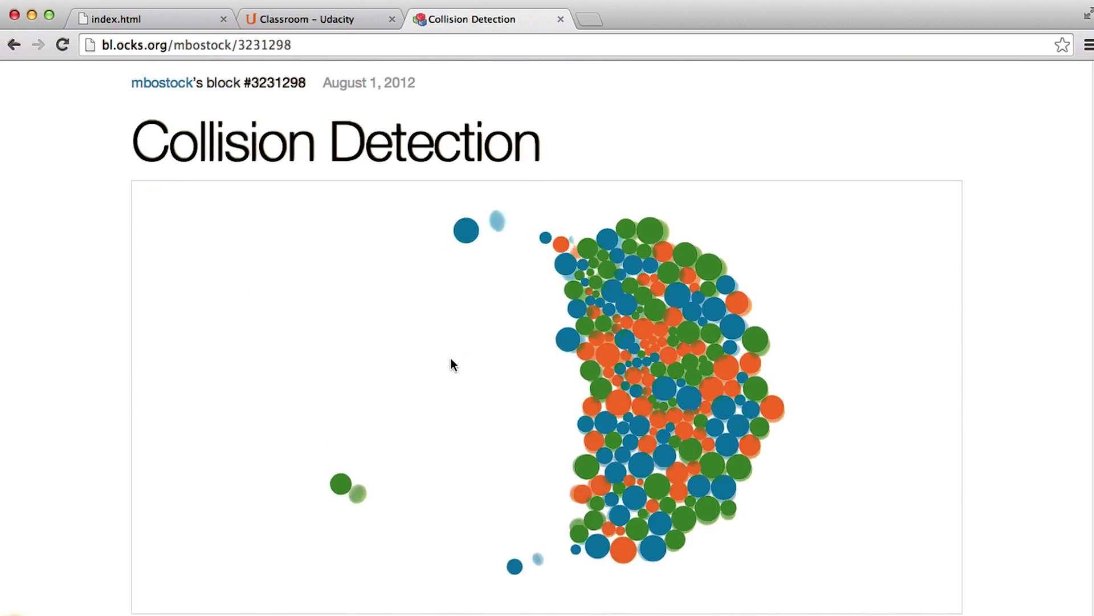